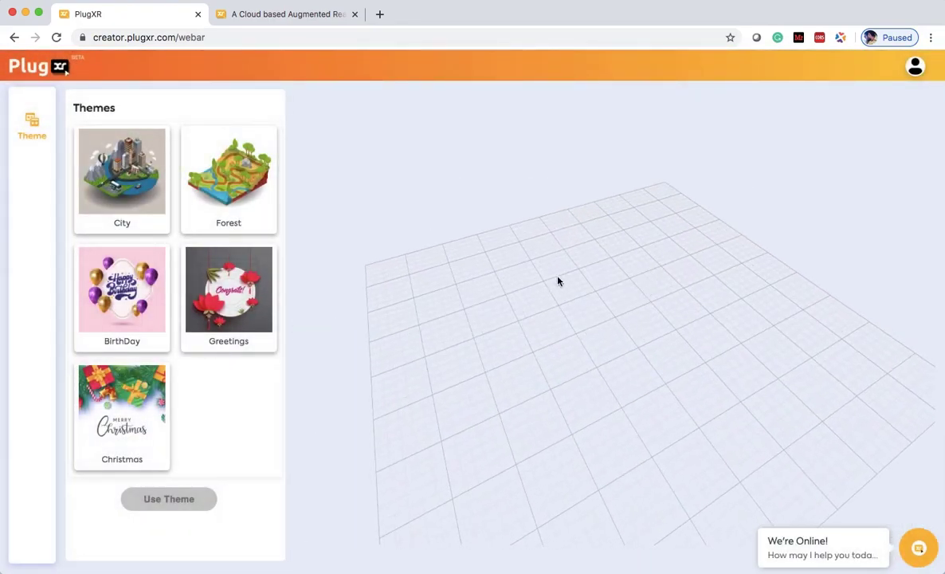
- Preview the Greetings, Christmas and BirthDay themes and start the scene with the BirthDay theme
left_click(113, 312)
left_click(191, 271)
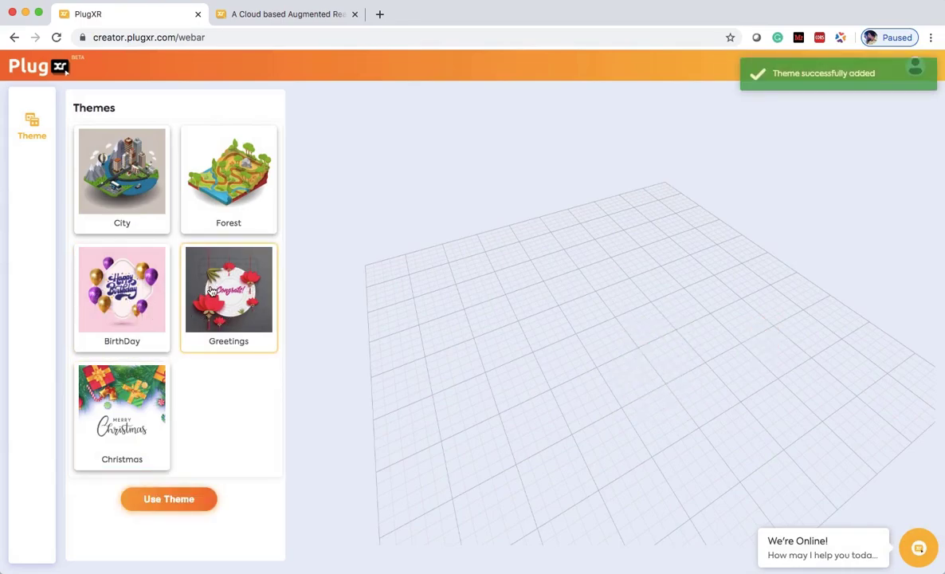
left_click(147, 386)
left_click(129, 288)
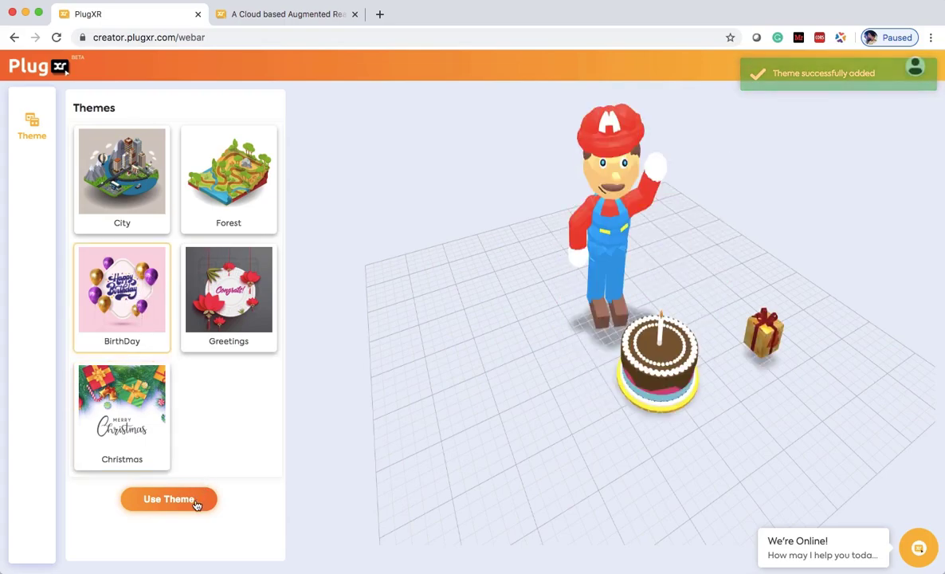
left_click(219, 332)
left_click(151, 310)
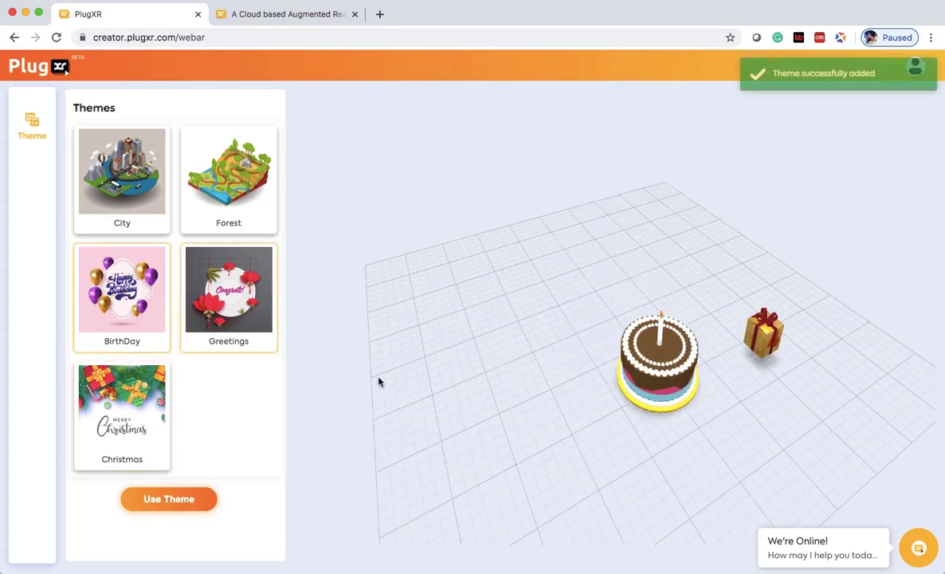
left_click_drag(423, 393, 473, 392)
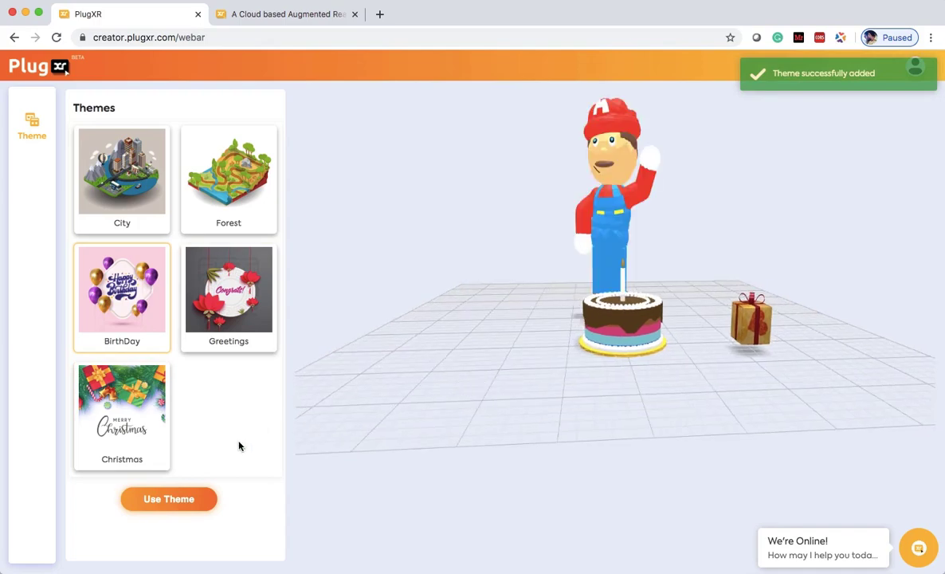
left_click(168, 499)
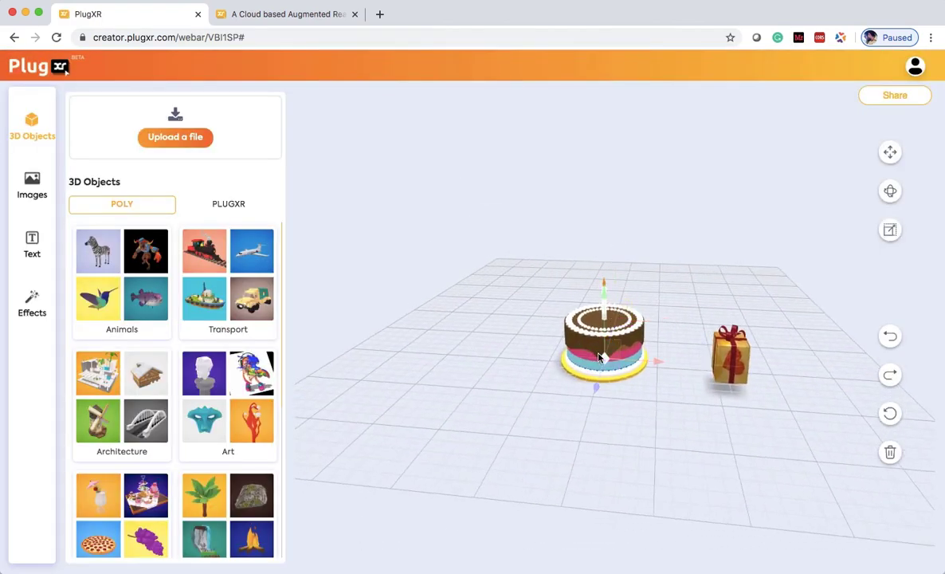
- Delete the birthday cake and move the gift box sideways across the grid to just right of the centre
key("Delete")
left_click(725, 363)
left_click_drag(706, 369, 491, 367)
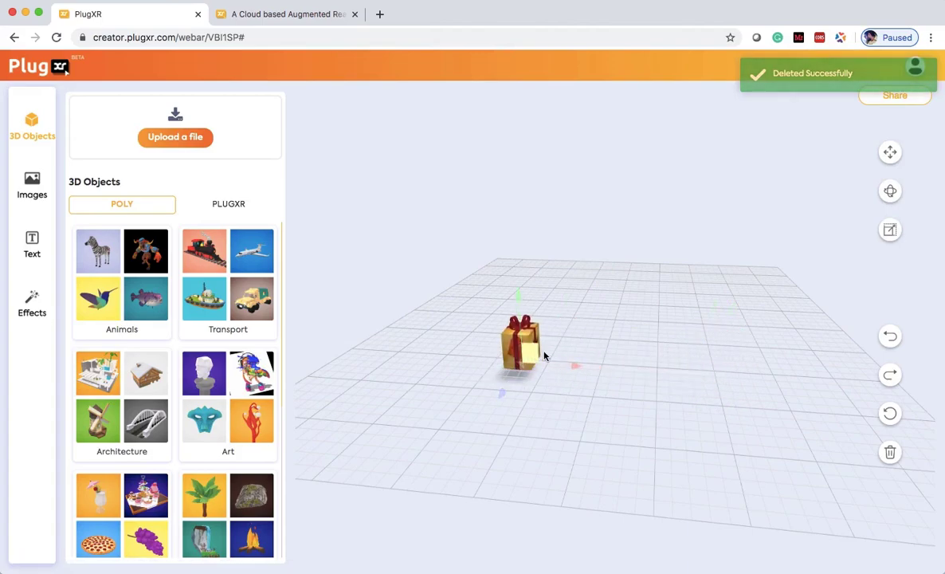
left_click_drag(556, 367, 613, 367)
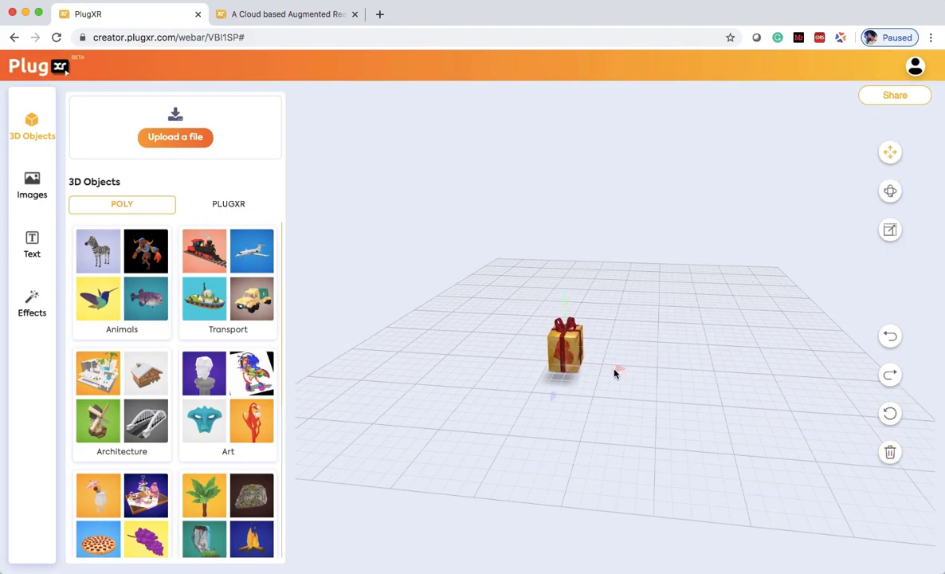
left_click_drag(616, 372, 713, 367)
- Rotate the gift box about its vertical axis and scale it up slightly
left_click(887, 194)
left_click_drag(646, 397, 702, 403)
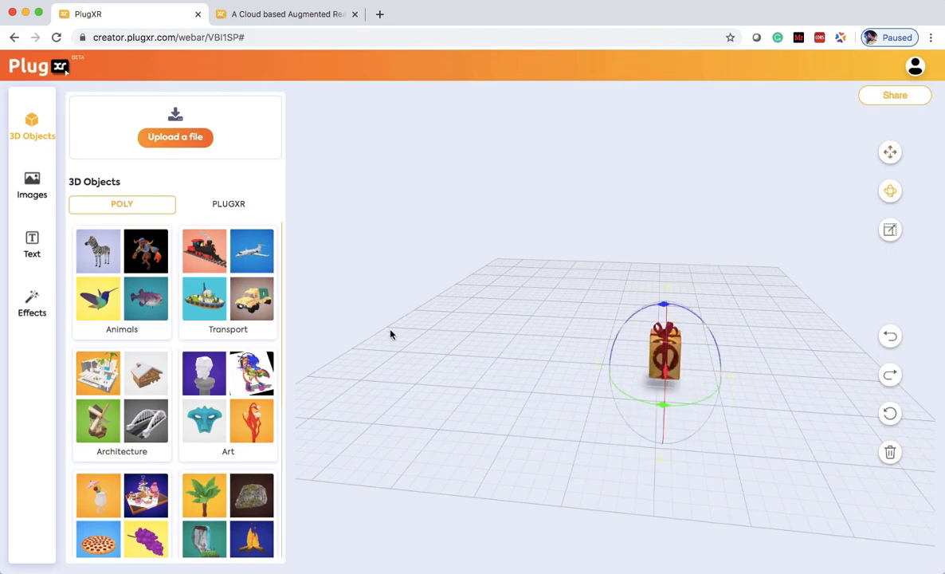
left_click(890, 231)
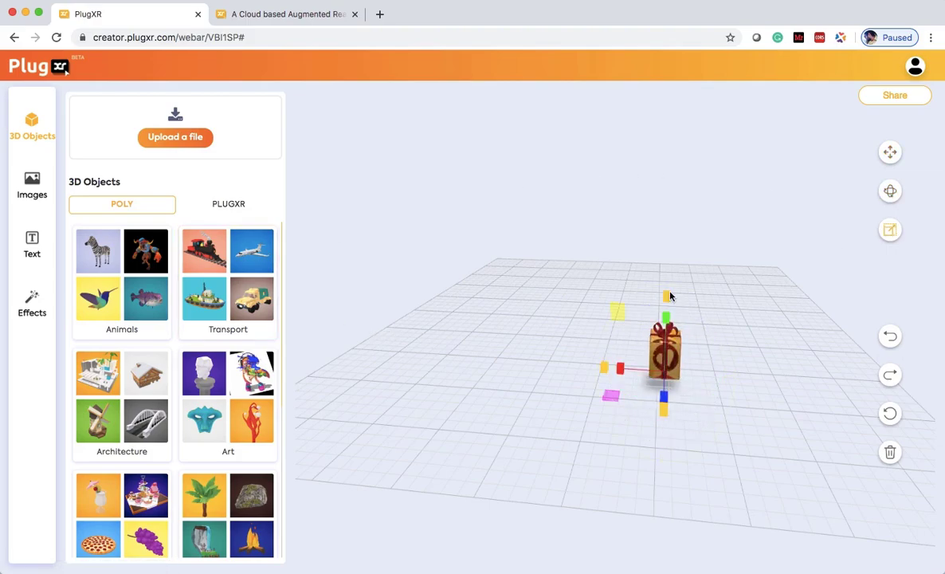
mouse_move(617, 311)
left_mouse_down()
mouse_move(592, 293)
mouse_move(611, 317)
left_mouse_up()
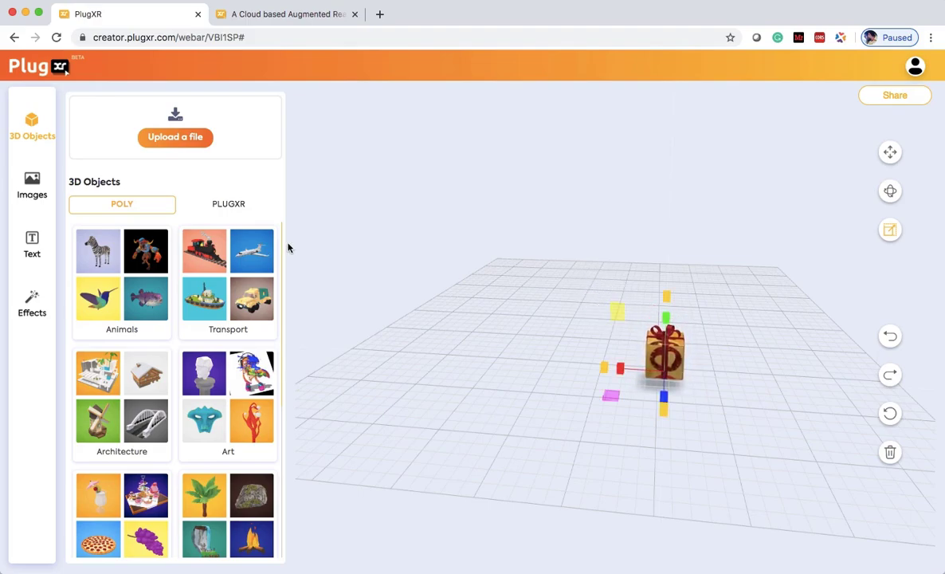
- Add the Surprised Santa model from the Poly People category to the scene
scroll(124, 350, "down", 5)
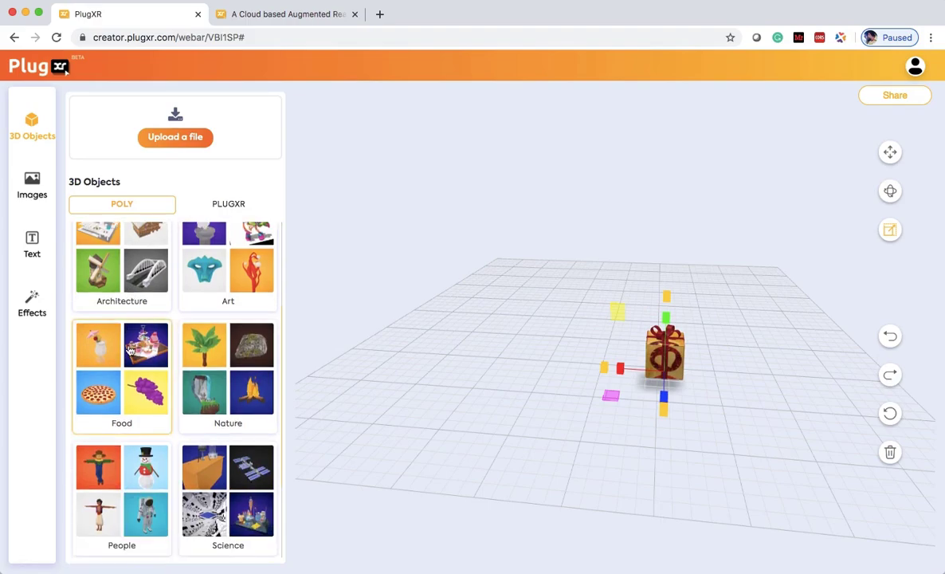
left_click(112, 359)
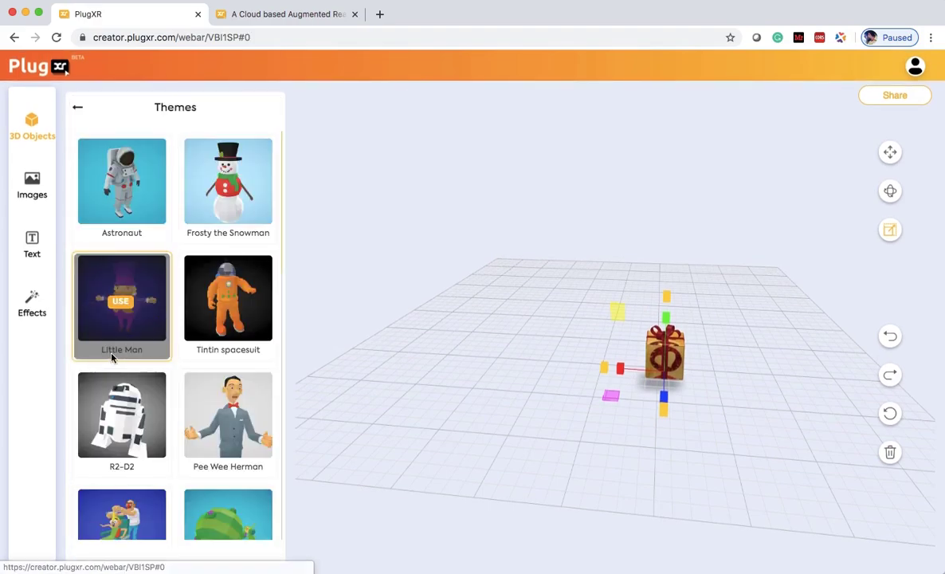
scroll(144, 390, "down", 5)
scroll(154, 412, "down", 6)
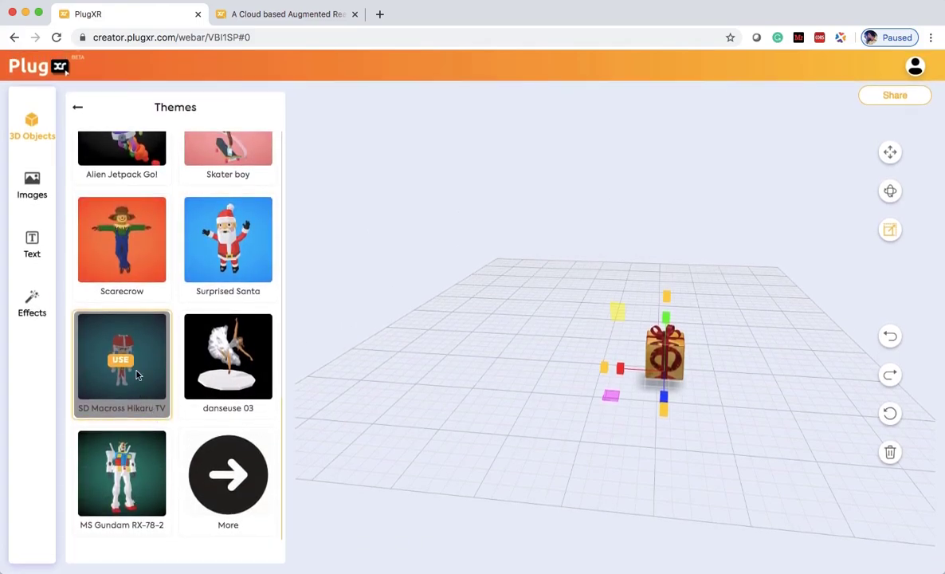
scroll(137, 332, "up", 3)
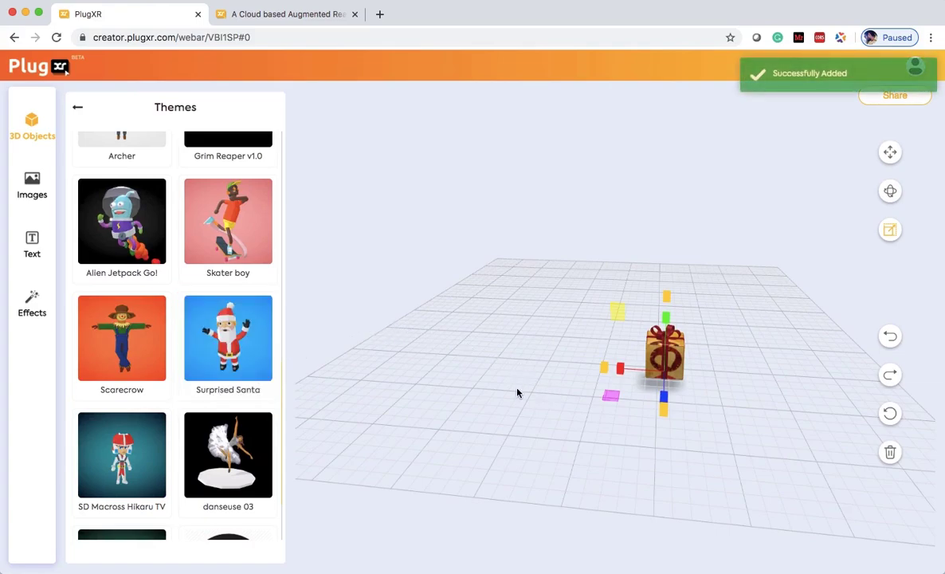
- Move the gift box back along the grid so that it stands beside Santa
left_click_drag(619, 404, 656, 404)
left_click(728, 350)
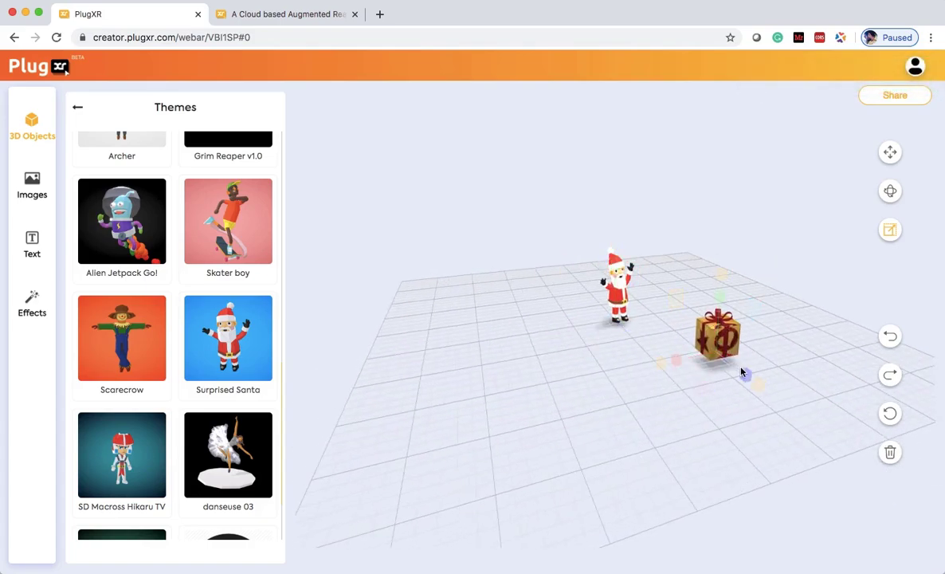
left_click(890, 154)
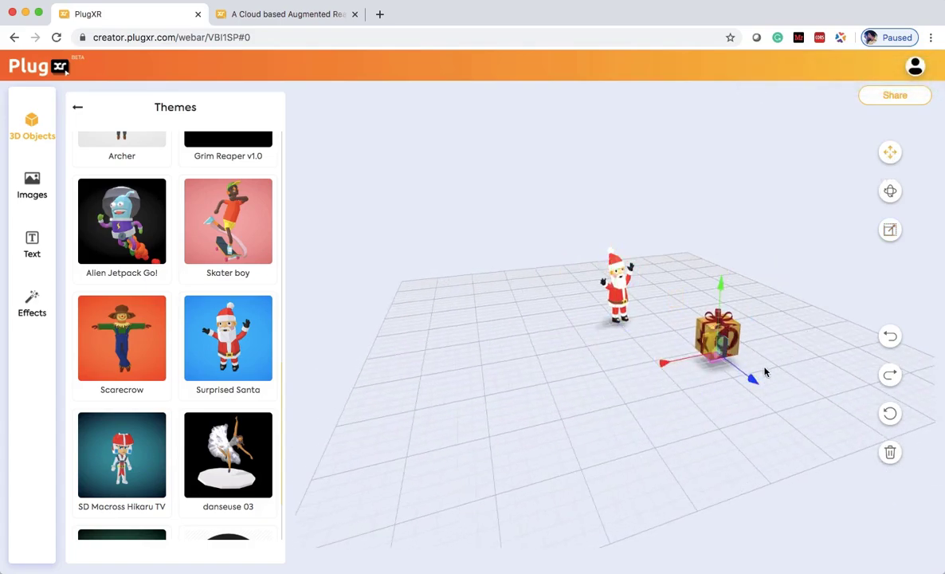
left_click_drag(750, 372, 694, 333)
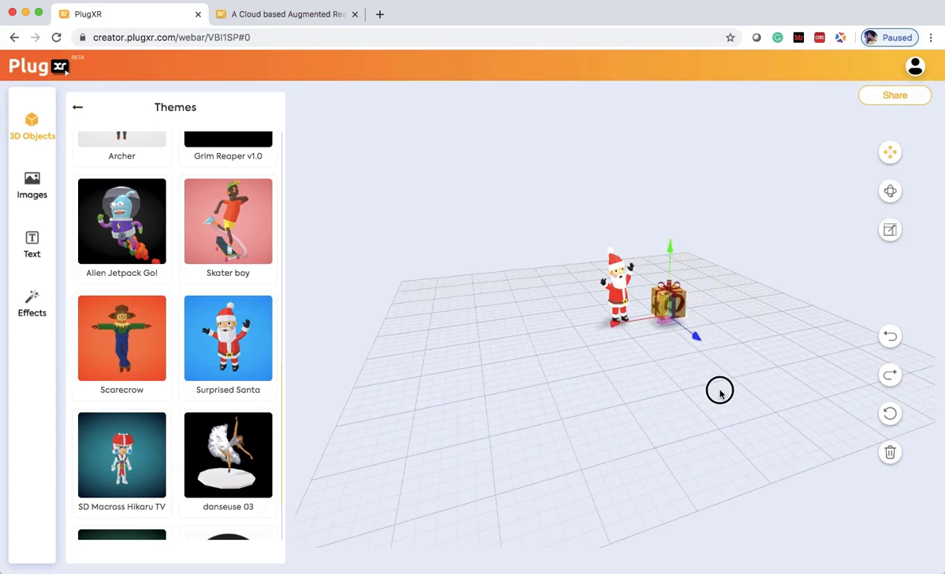
left_click_drag(717, 392, 673, 396)
- Insert the HA HA Laugh emoji from the PlugXR image library into the scene
left_click(36, 190)
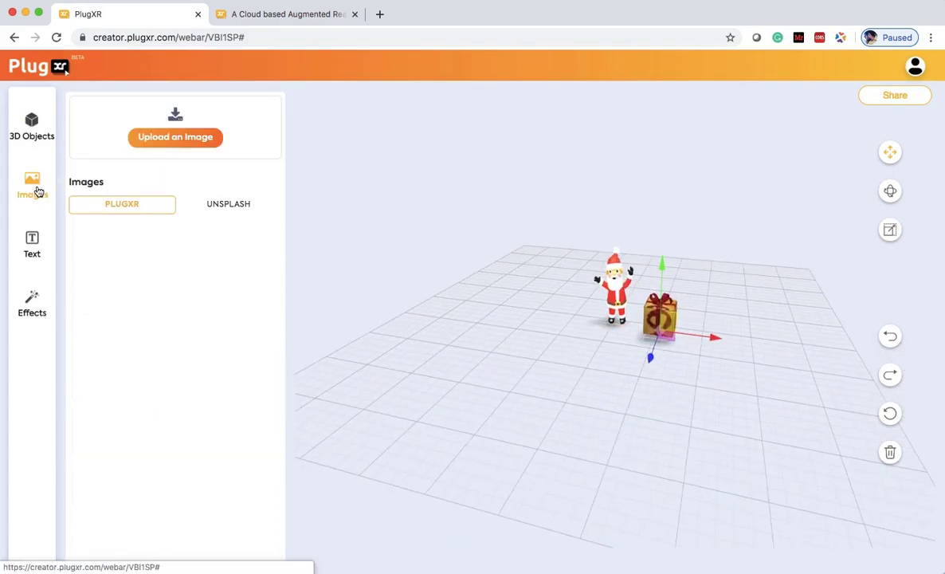
scroll(198, 434, "down", 1)
scroll(197, 434, "down", 10)
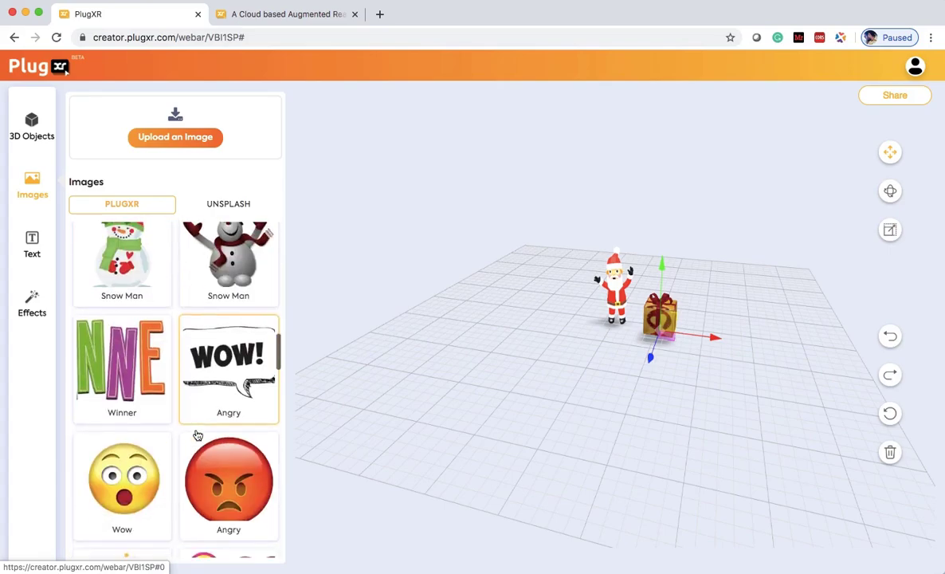
scroll(198, 434, "up", 4)
scroll(198, 434, "up", 3)
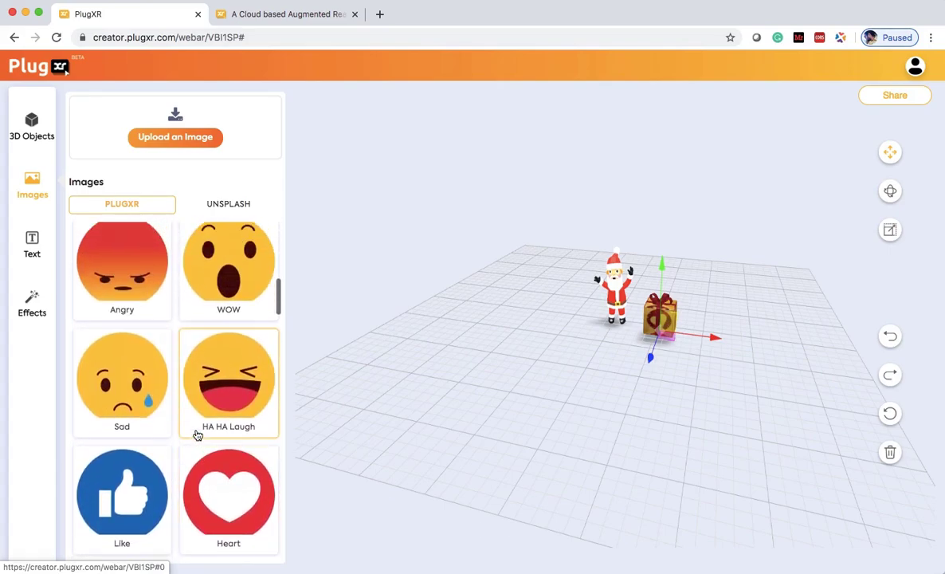
scroll(196, 433, "down", 1)
left_click(222, 383)
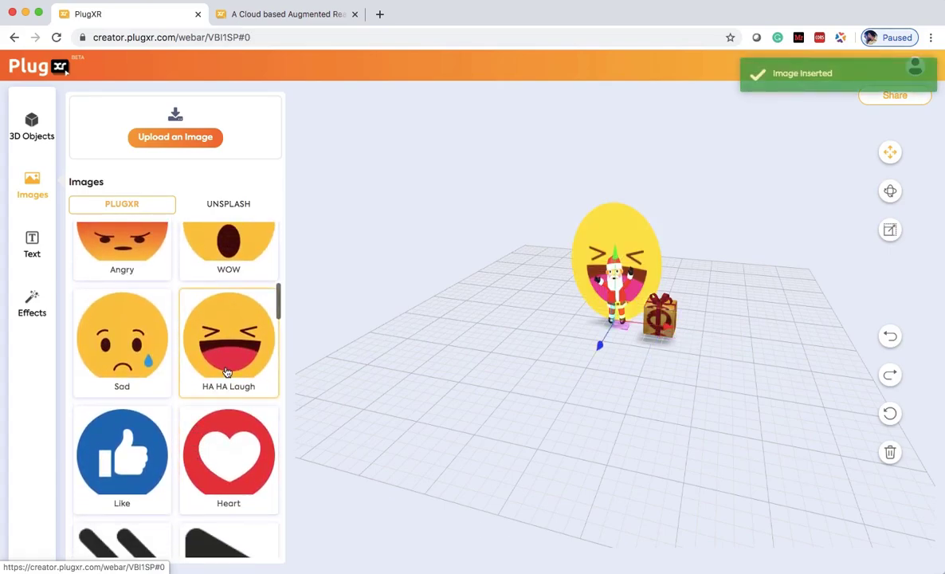
- Insert the Unsplash photo of a person in a leather jacket holding a vintage camera
left_click(229, 204)
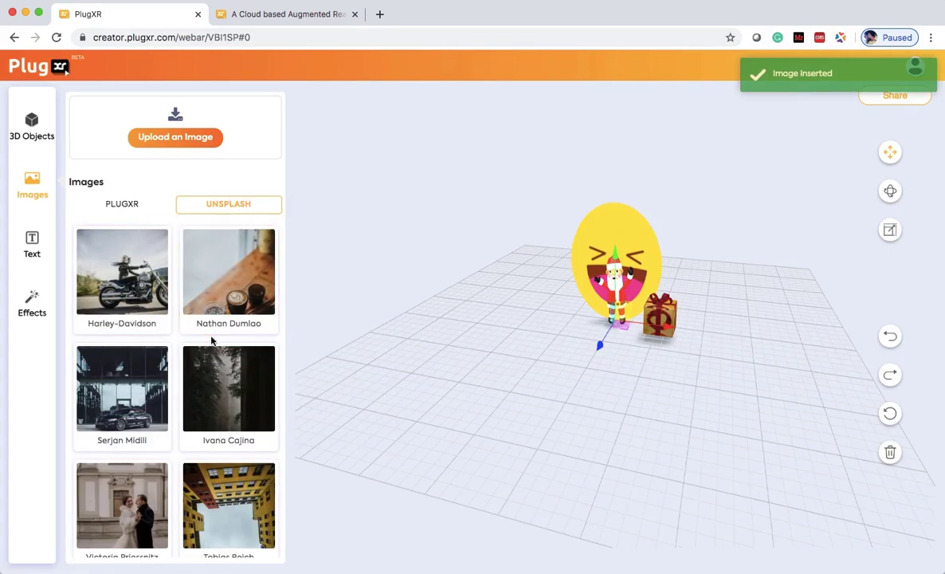
scroll(189, 402, "down", 3)
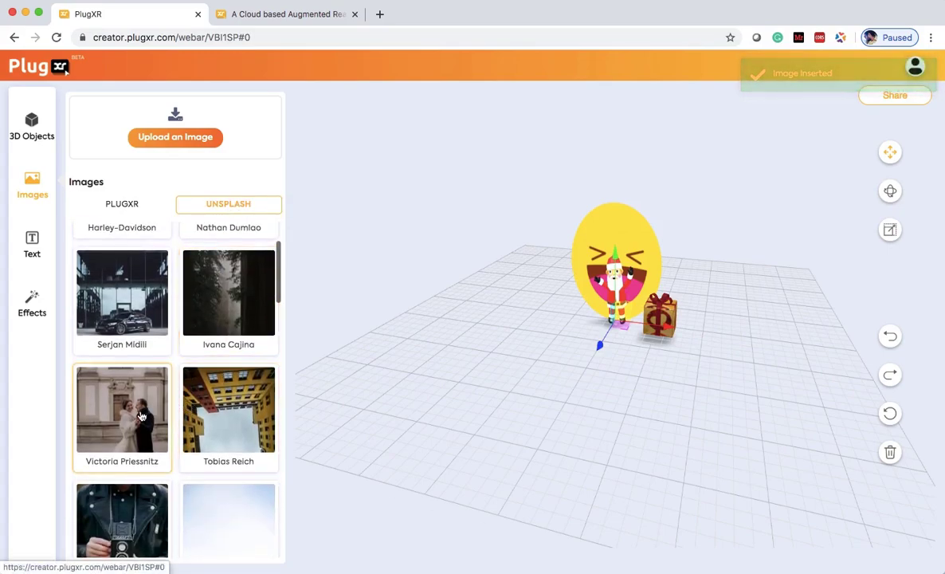
left_click(121, 505)
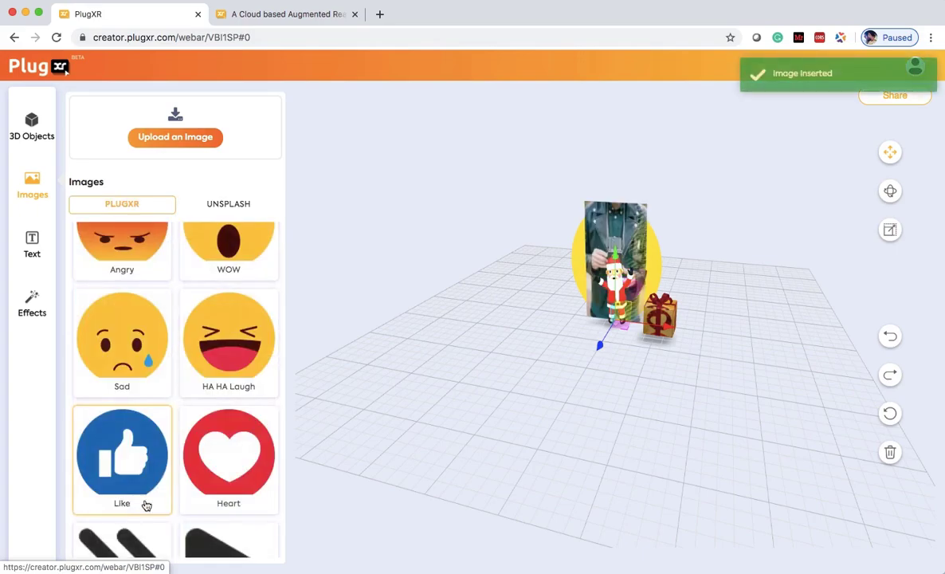
- Move the camera photo back behind the emoji and scale it up into a large backdrop
left_click_drag(605, 333, 632, 293)
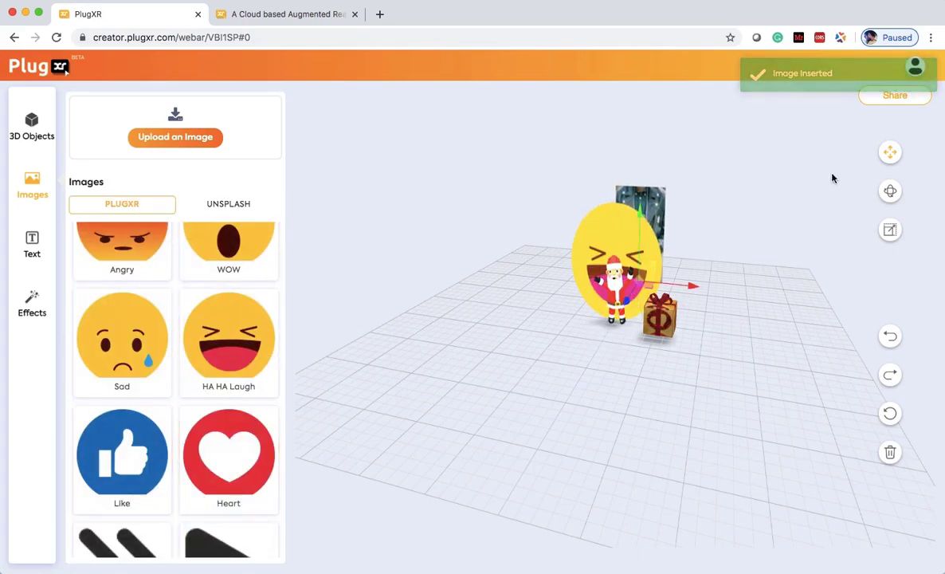
left_click(890, 234)
left_click_drag(690, 225, 944, 177)
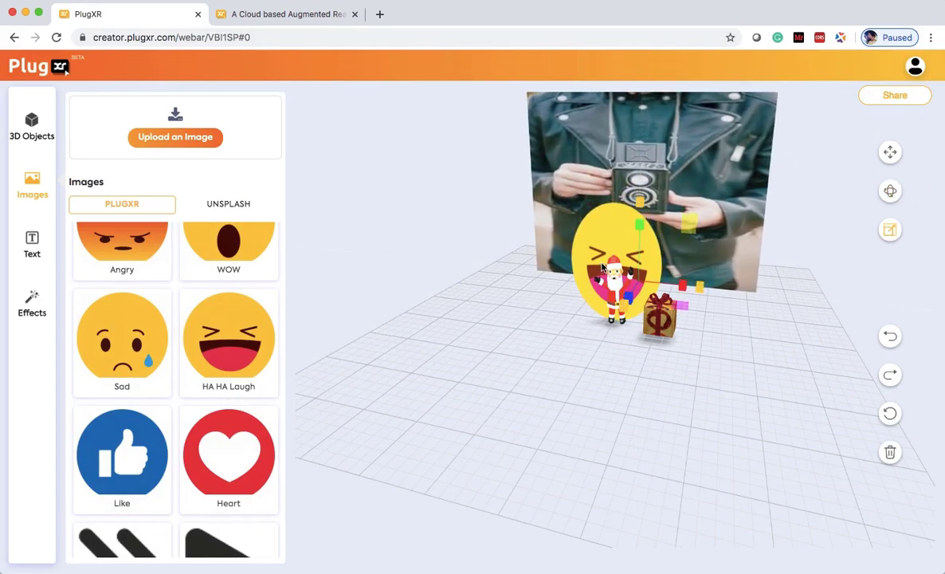
- Move the laughing emoji out from behind Santa to the side opposite the gift box
left_click(611, 219)
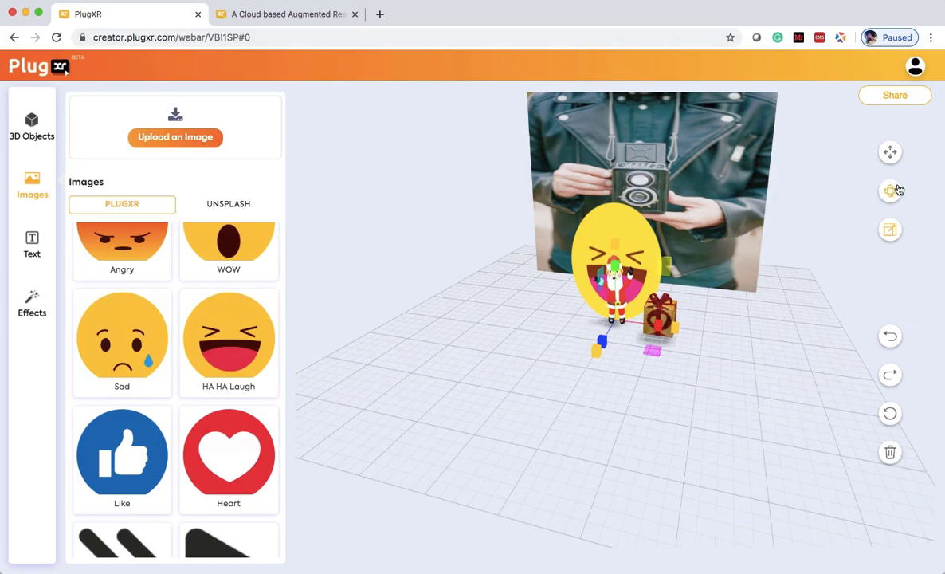
left_click(895, 190)
left_click_drag(624, 352, 624, 324)
left_click(881, 150)
- Add a new text object reading "Celebrations" to the scene
left_click(35, 248)
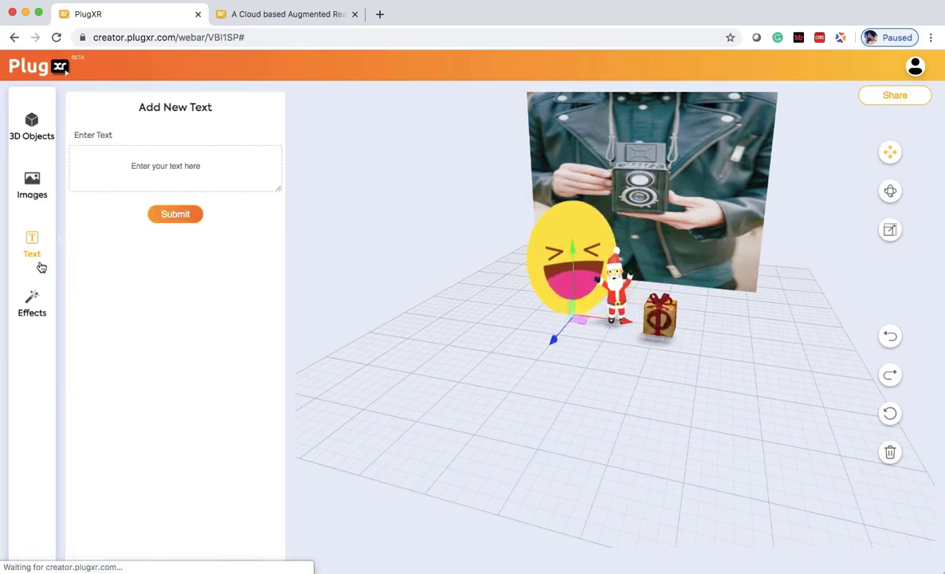
left_click(150, 164)
type("Celebrations")
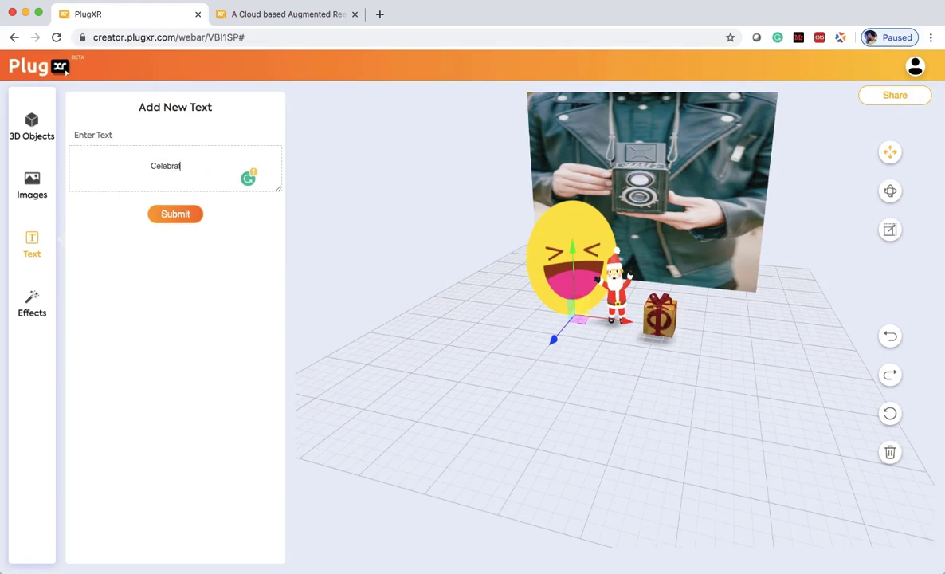
left_click(176, 214)
- Raise the Celebrations text above the characters and shift it towards the middle of the backdrop photo
left_click_drag(518, 367, 639, 343)
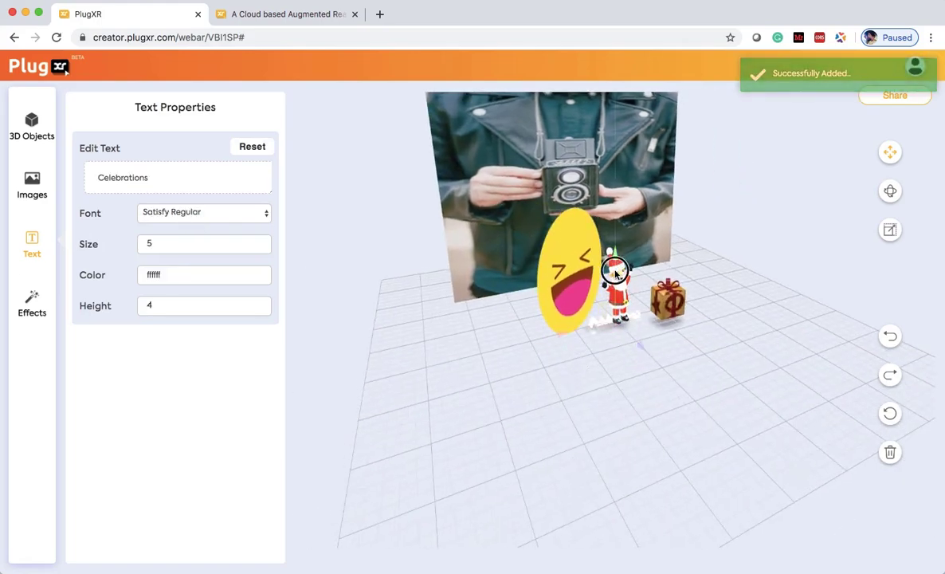
left_click_drag(614, 262, 616, 107)
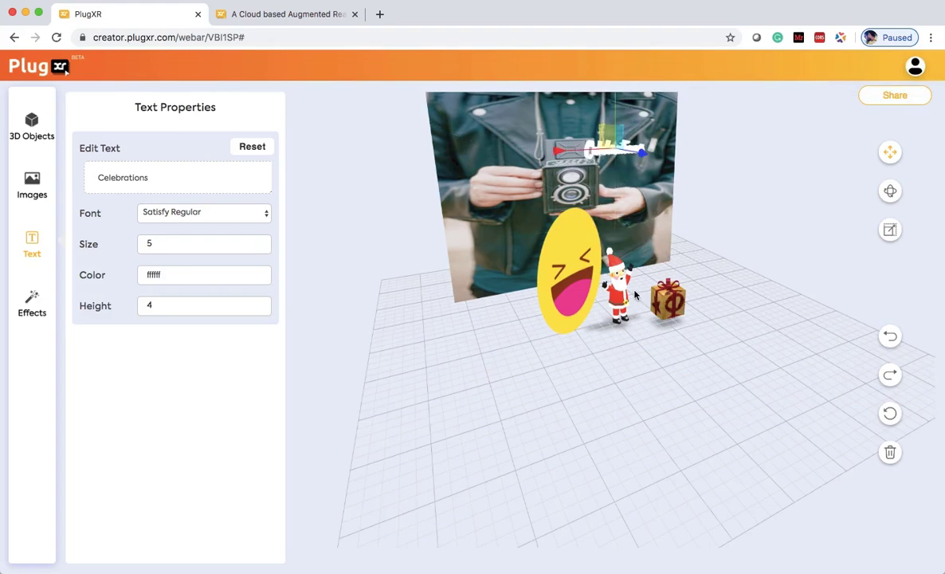
scroll(635, 295, "down", 5)
left_click(615, 205)
left_click_drag(616, 204, 560, 222)
- Set the Celebrations text's font to Permanent Marker Regular and its size to 10
left_click(261, 220)
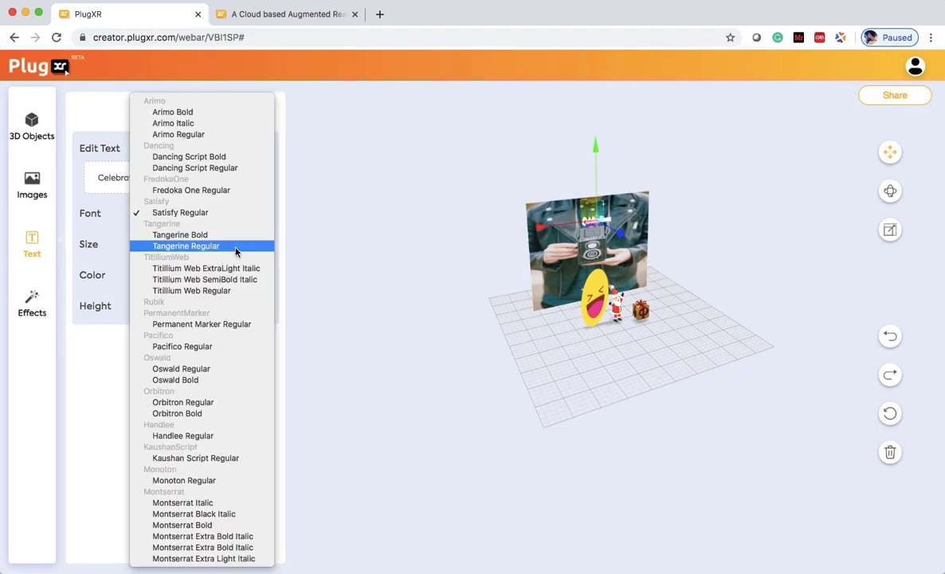
left_click(211, 324)
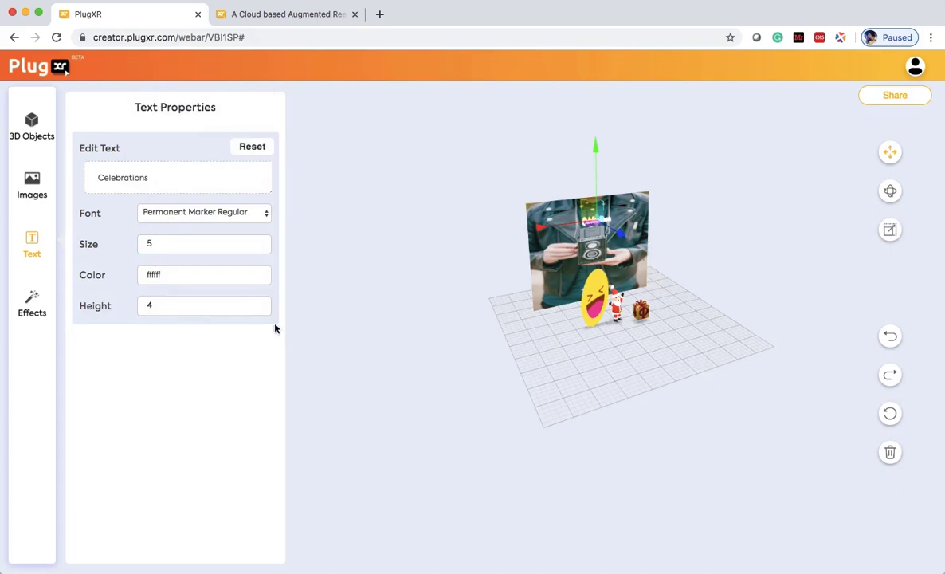
left_click(267, 245)
key("BackSpace")
type("10")
- Set the Celebrations text's color to red, FF0000
left_click(219, 279)
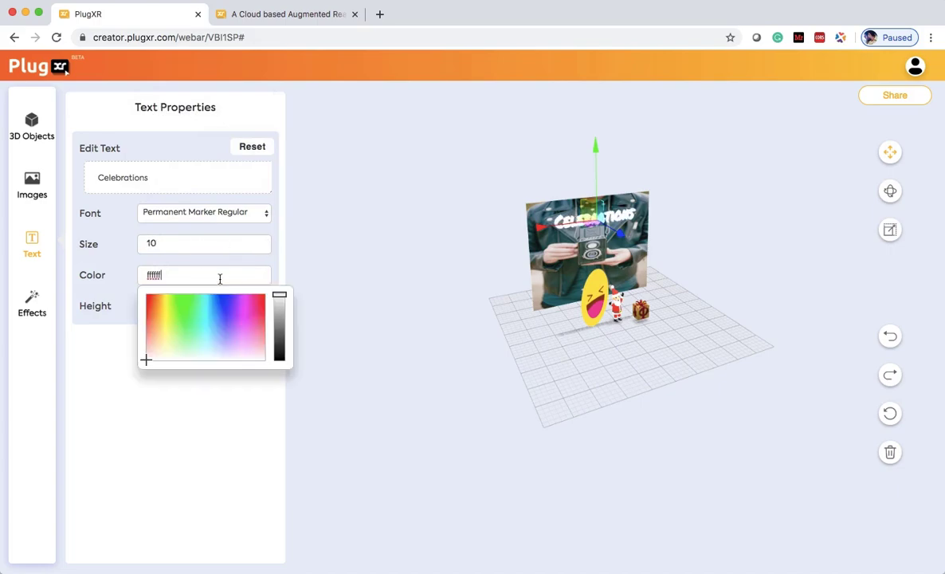
left_click_drag(215, 319, 281, 274)
left_click(209, 395)
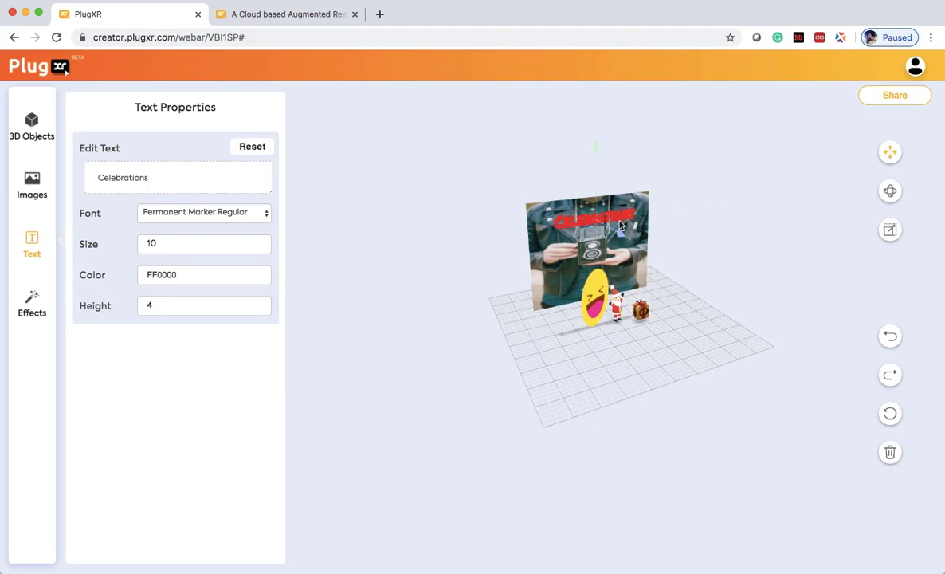
- Move the Celebrations text well away from the backdrop photo and undo that move
left_click_drag(719, 276, 694, 274)
left_click_drag(548, 220, 765, 229)
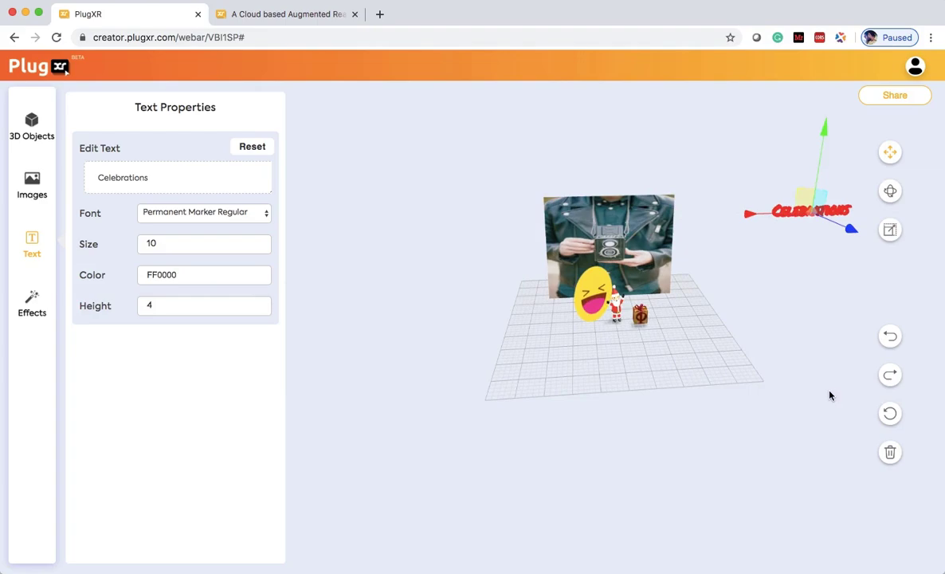
key("super+z")
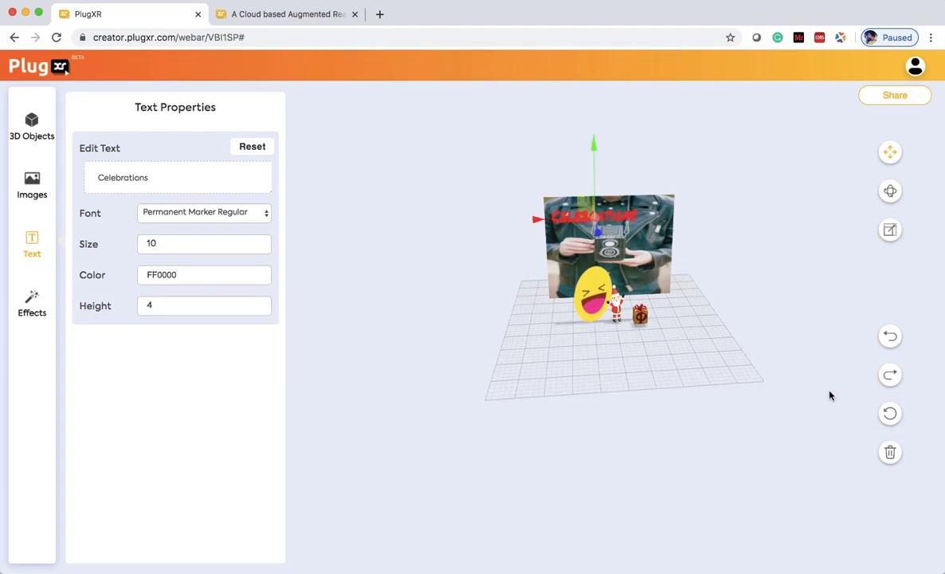
- Step back through the Celebrations text's color change, redo the color and move, and take the move back again
left_click(896, 341)
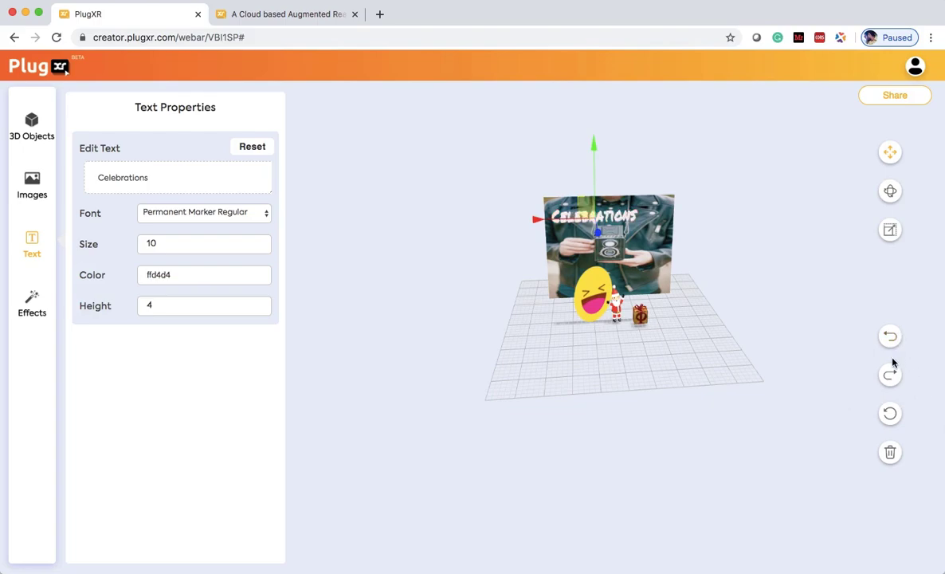
left_click(890, 372)
left_click(890, 375)
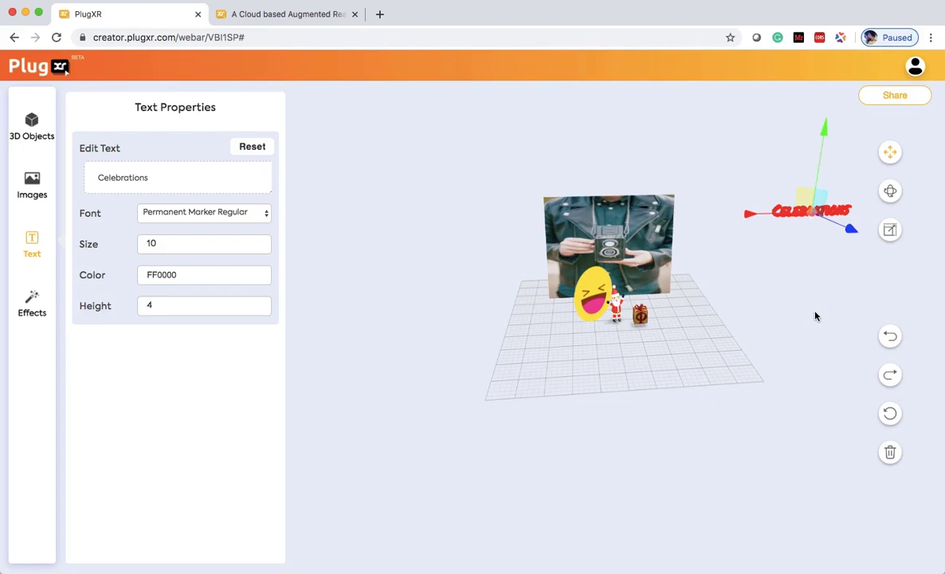
key("super+z")
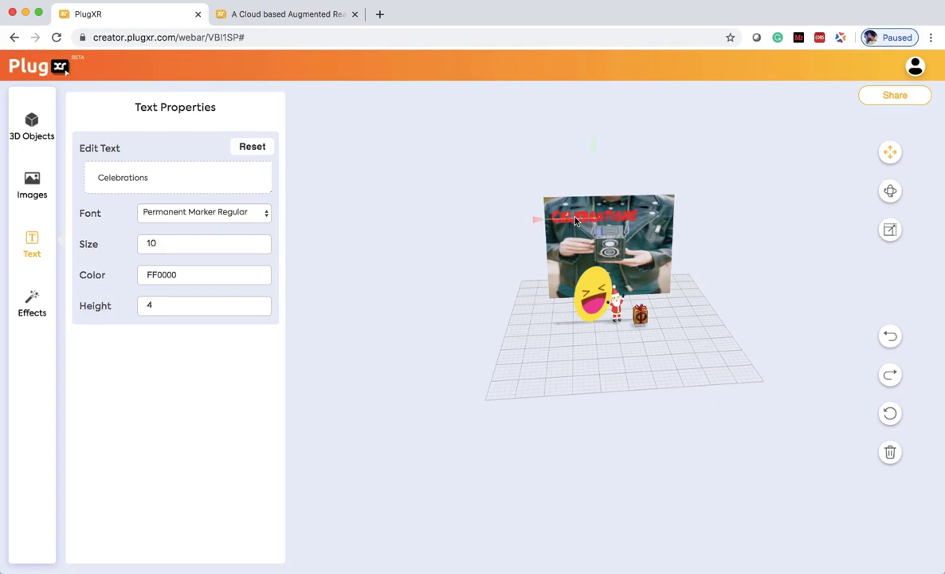
- Shift the Celebrations text slightly sideways to center it on the backdrop photo
left_click(581, 225)
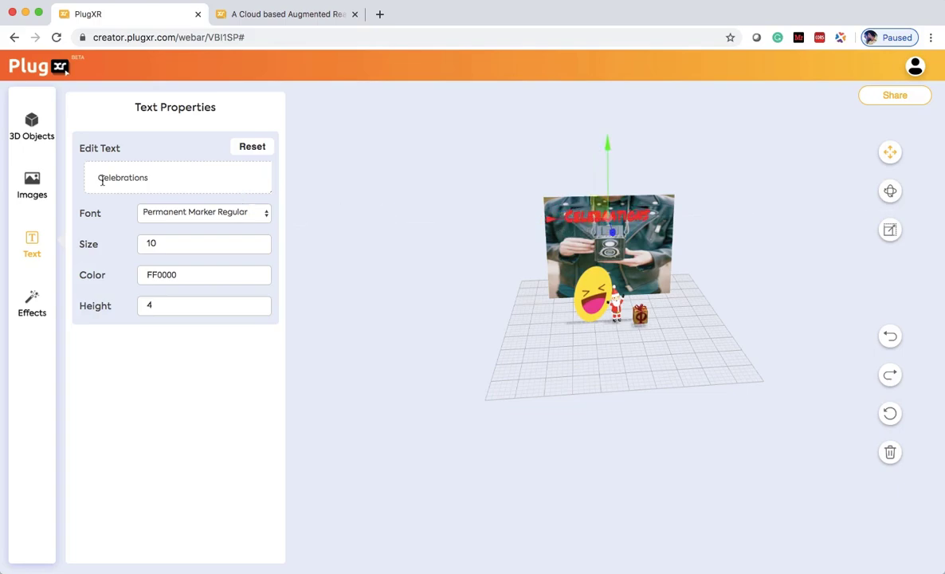
- Try the Autumn effect on the scene and settle on the Heart effect
left_click(41, 300)
left_click(199, 200)
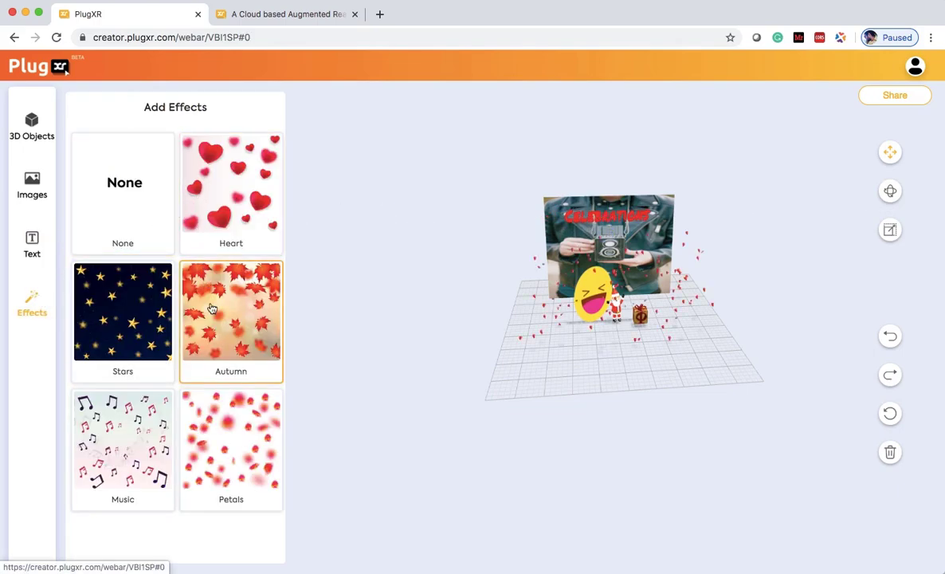
left_click(214, 317)
left_click(184, 239)
mouse_move(597, 418)
left_mouse_down()
mouse_move(576, 391)
mouse_move(594, 413)
left_mouse_up()
scroll(594, 412, "up", 5)
scroll(594, 412, "down", 5)
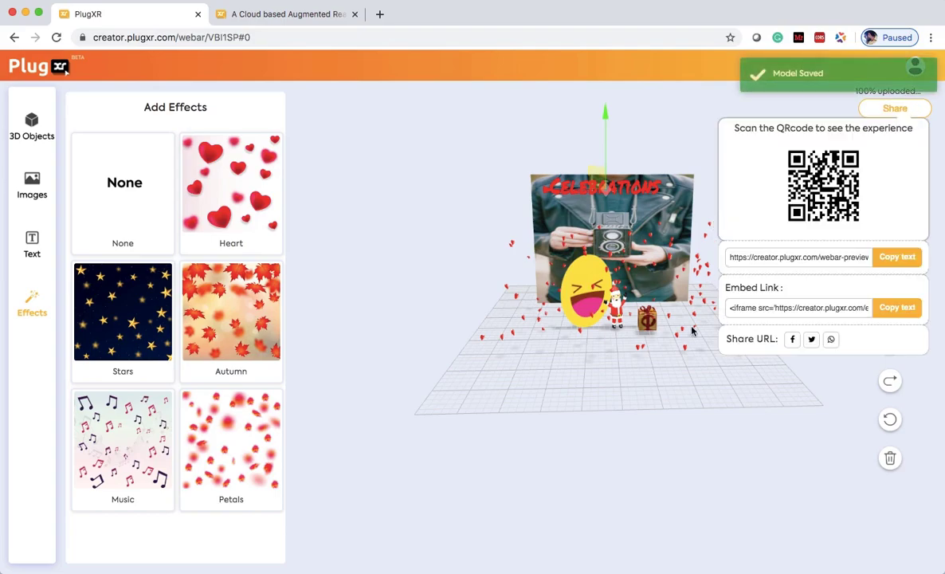
- Copy the scene's share link and open it in the browser tab showing the PlugXR homepage
left_click(892, 260)
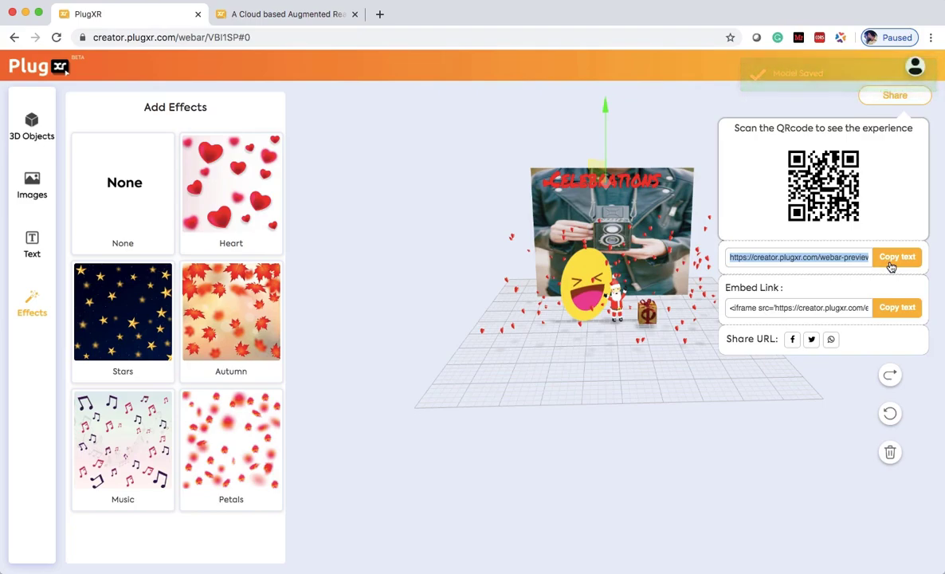
left_click(323, 16)
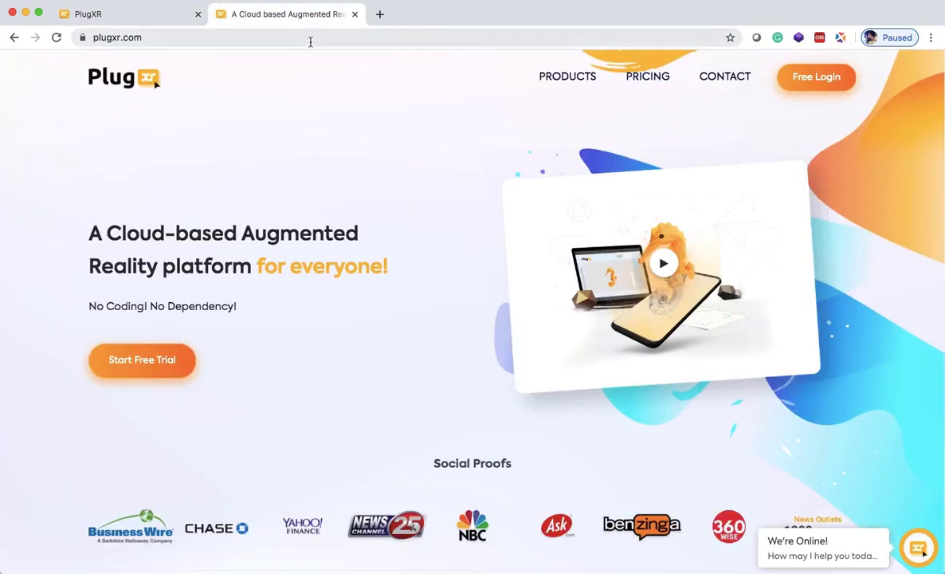
left_click(310, 38)
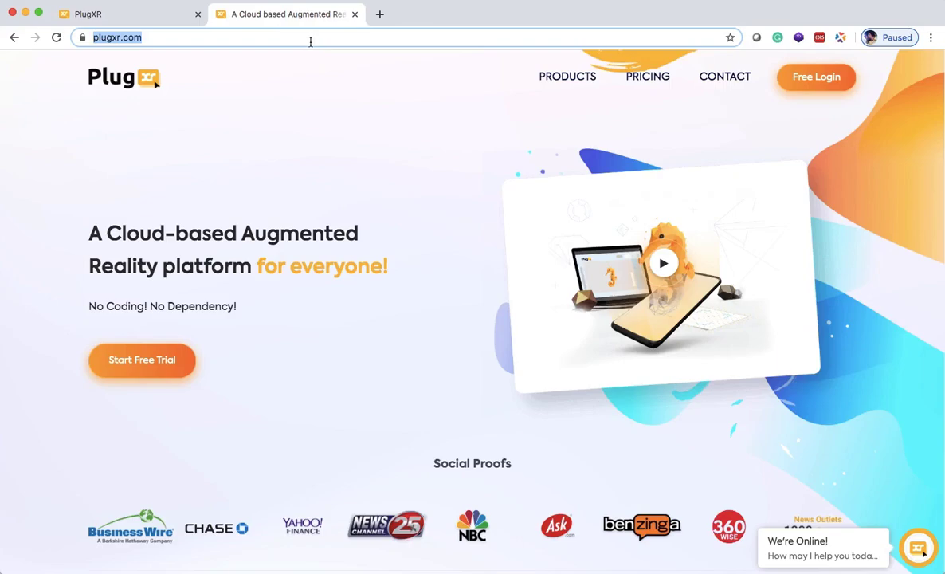
type("https://creator.plugxr.com/webar-preview/VBI1SP")
key("Return")
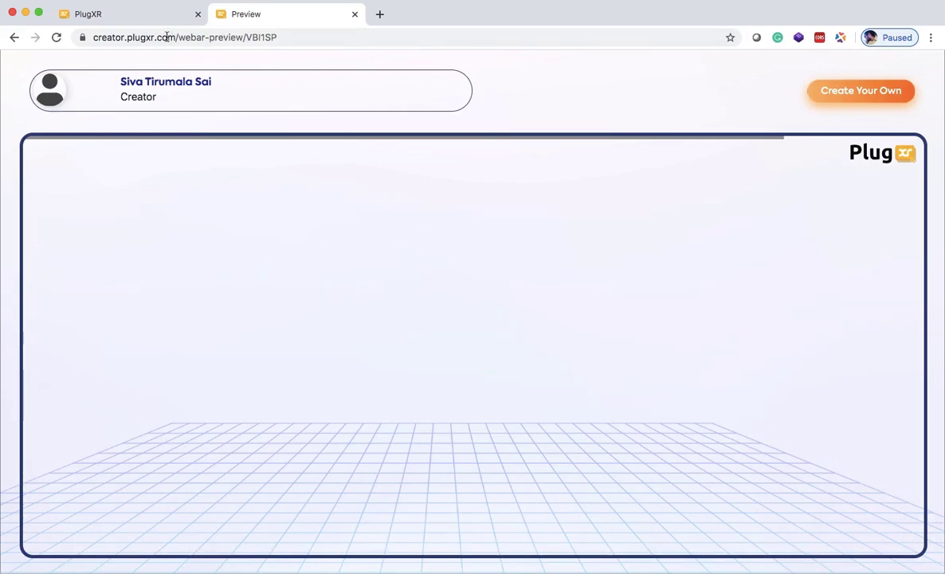
- Check the scene in the shared web preview, rotating it to face the backdrop photo
left_click(143, 15)
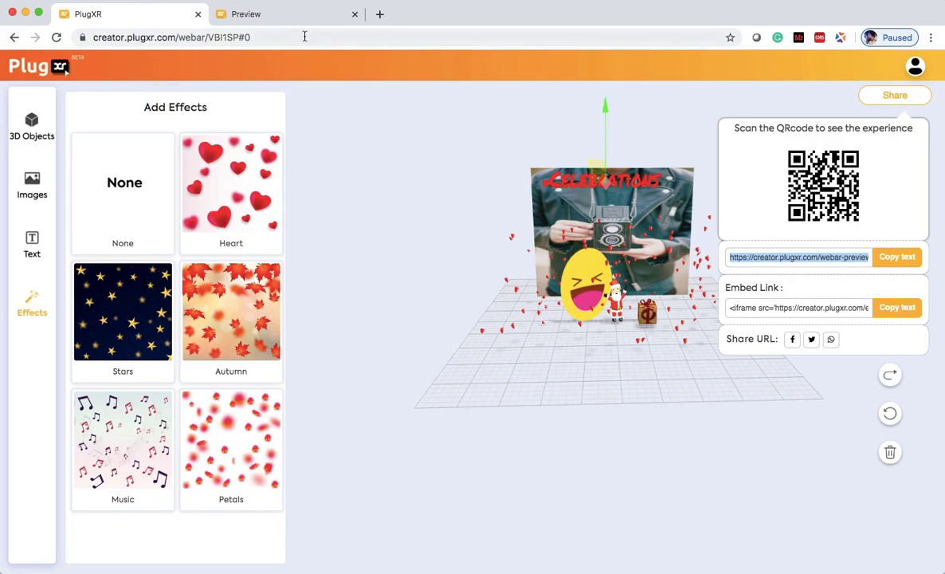
left_click(289, 15)
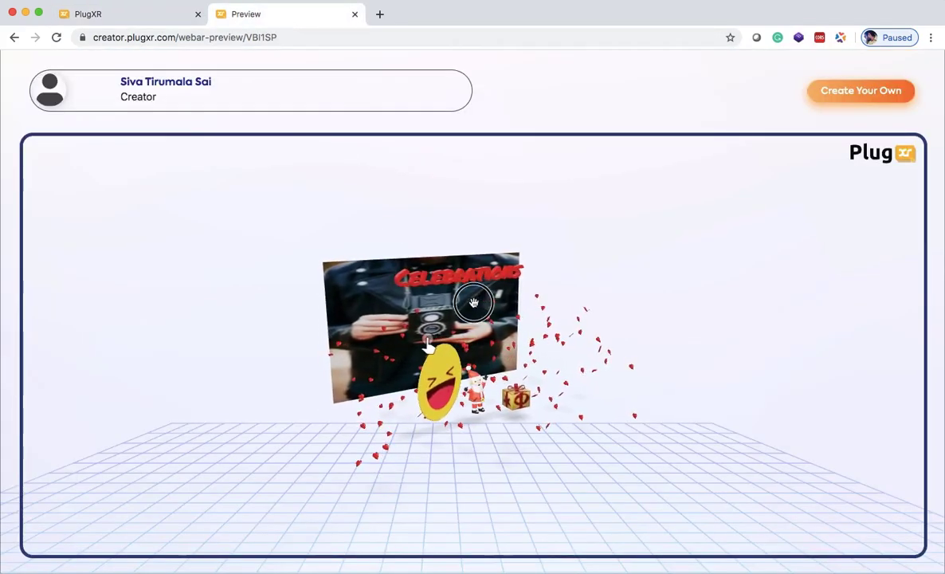
left_click_drag(474, 303, 438, 294)
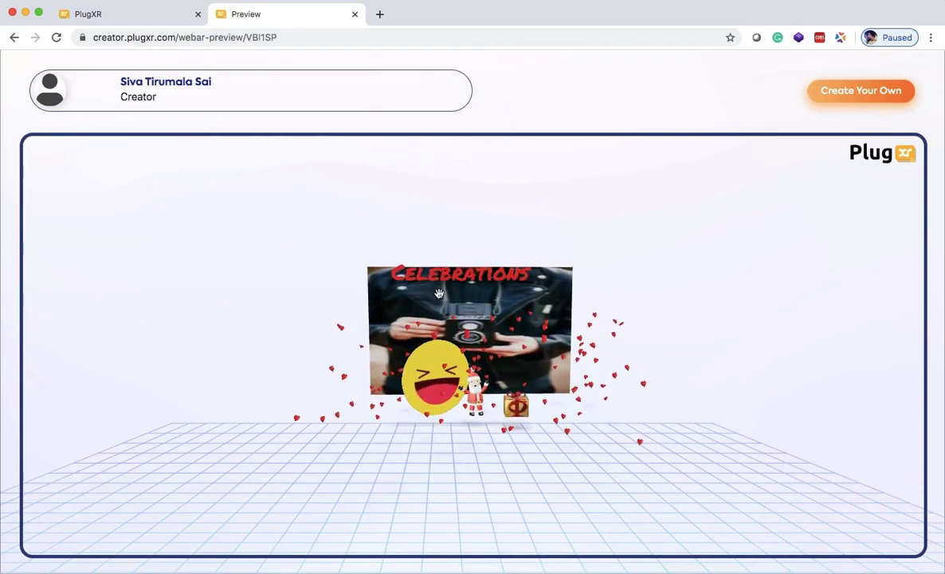